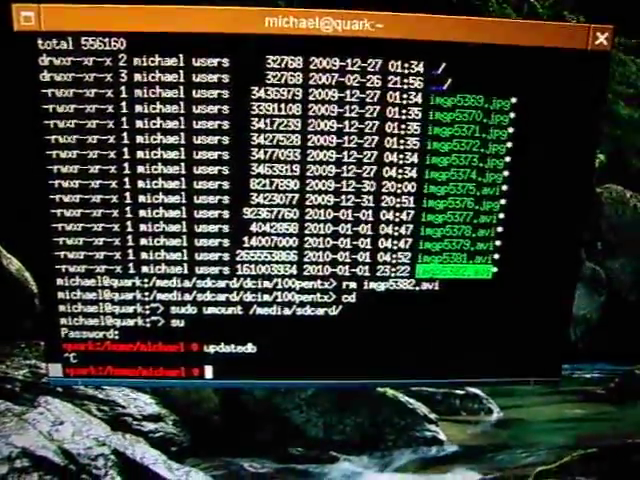
text(updatedb)
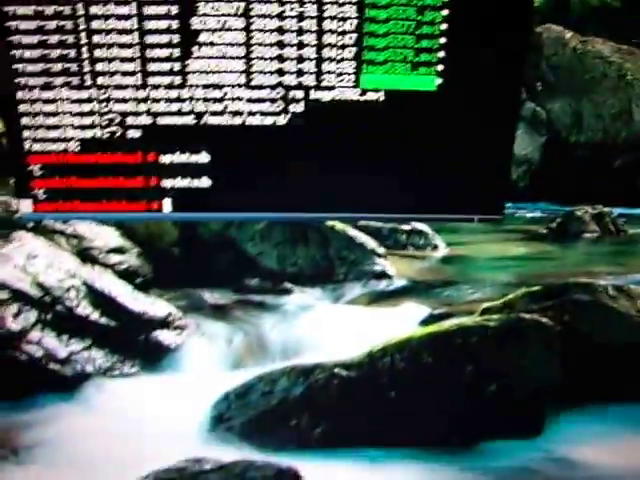
text(e)
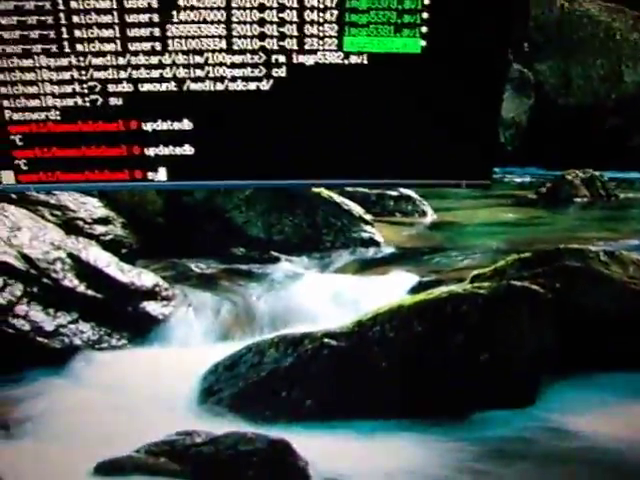